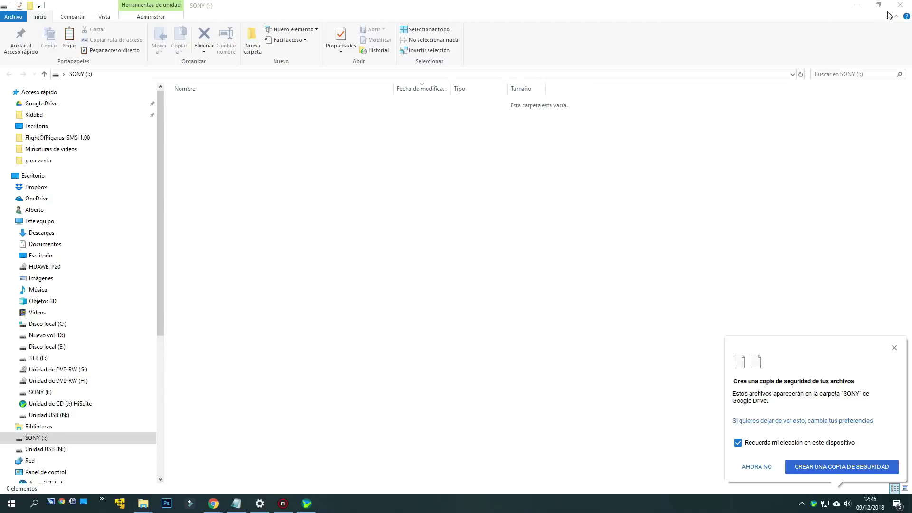
Dismiss the Google Drive backup prompt and open the format settings for the SONY (I:) drive from Este equipo.
click(894, 349)
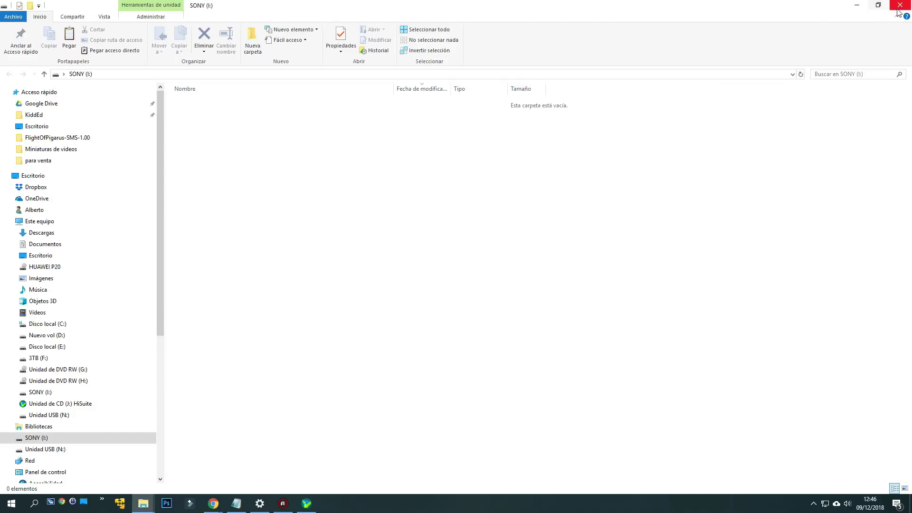
click(39, 221)
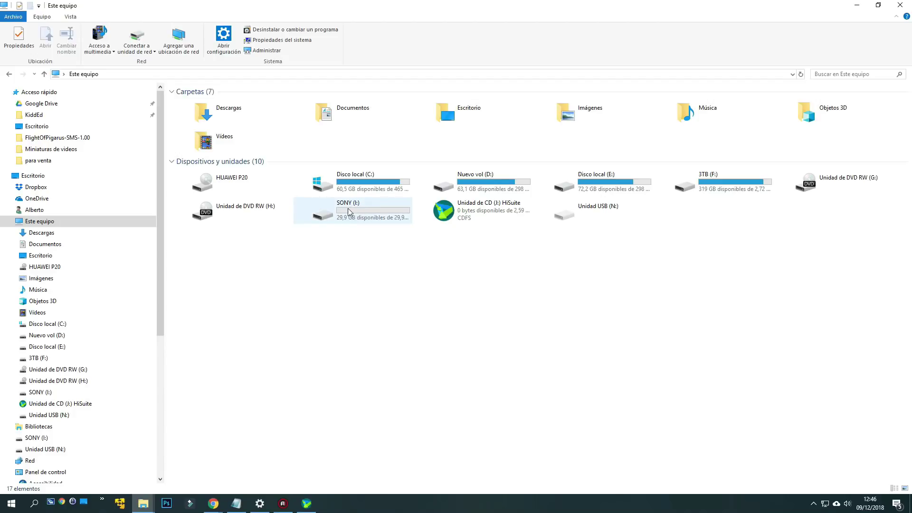
mouse_move(364, 212)
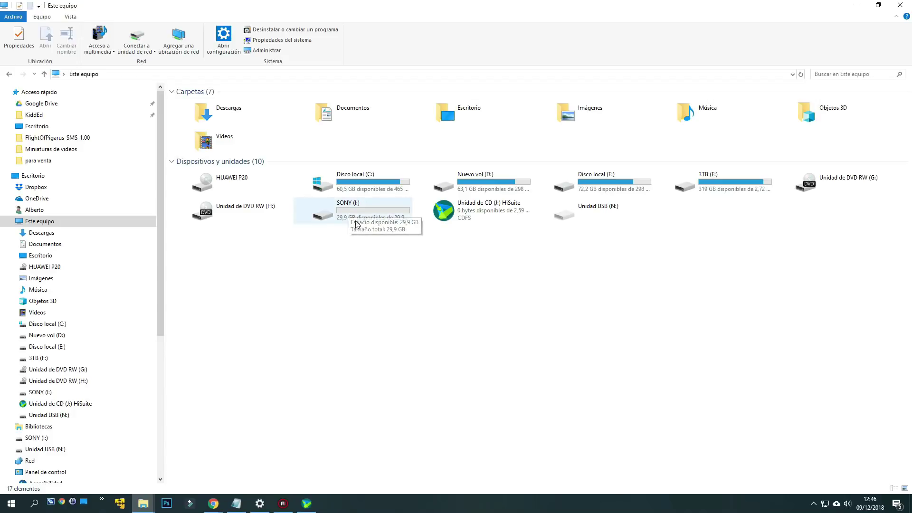
right_click(354, 220)
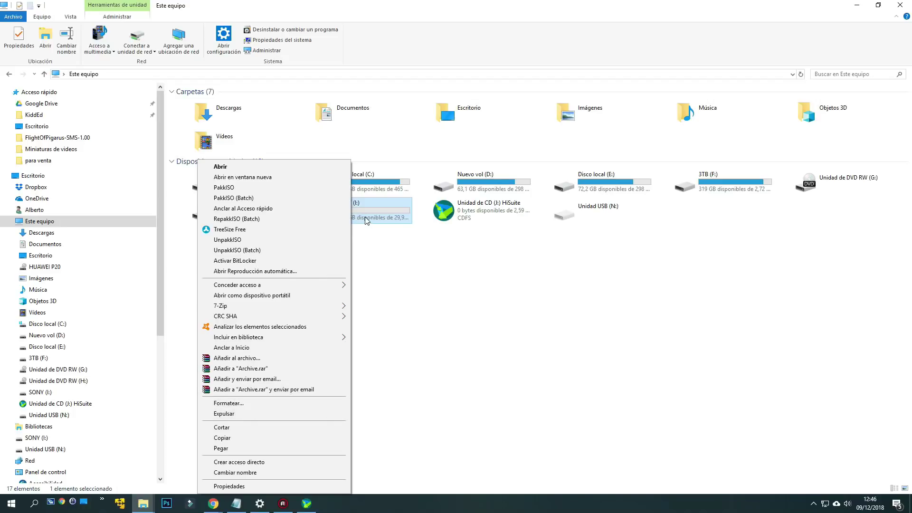
click(264, 403)
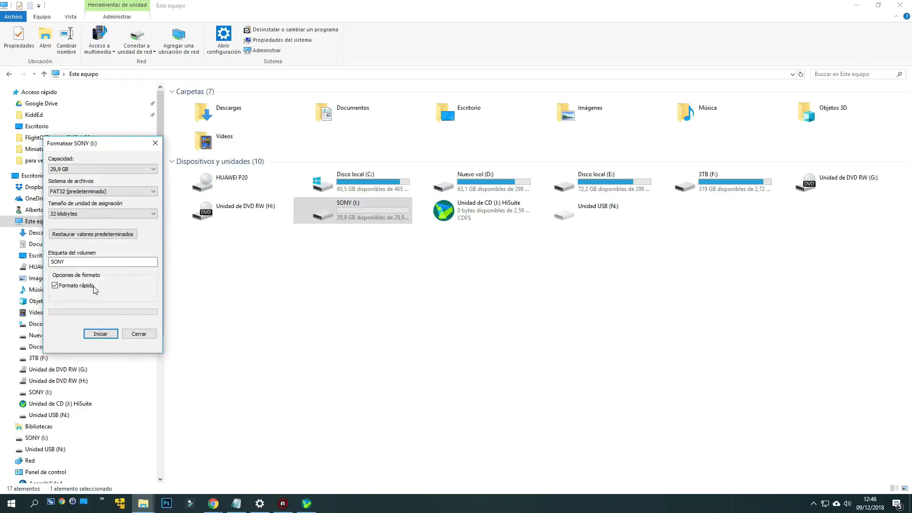
Enter SONY as the volume label in the format settings and move the dialog clear of the folder tree.
click(72, 262)
double_click(73, 263)
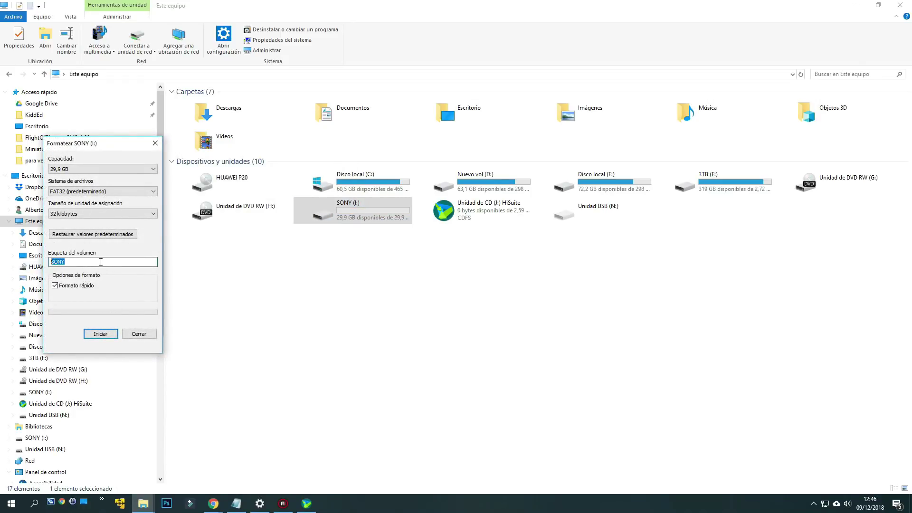
click(98, 262)
drag(98, 264, 57, 262)
text(S)
drag(126, 148, 412, 165)
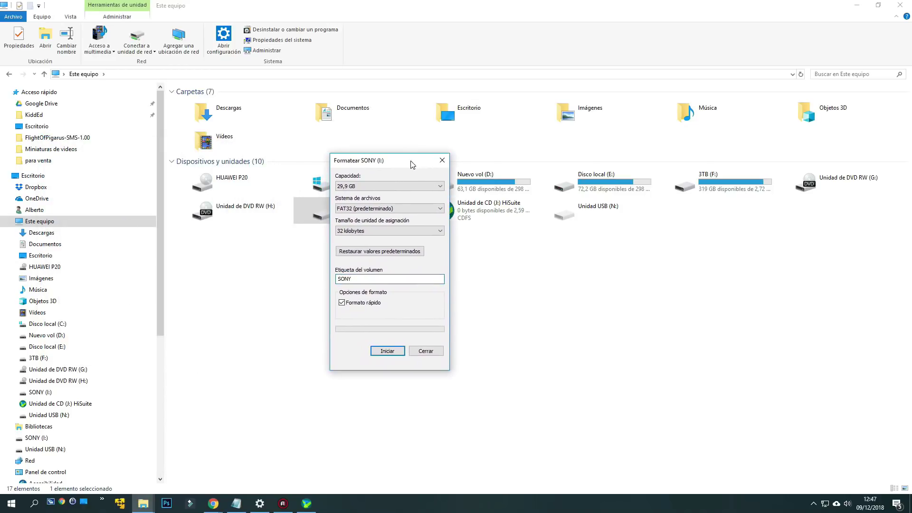
Quick-format the SONY (I:) drive with the FAT32 file system, accept the data-erasure warning and close the format dialog.
click(359, 210)
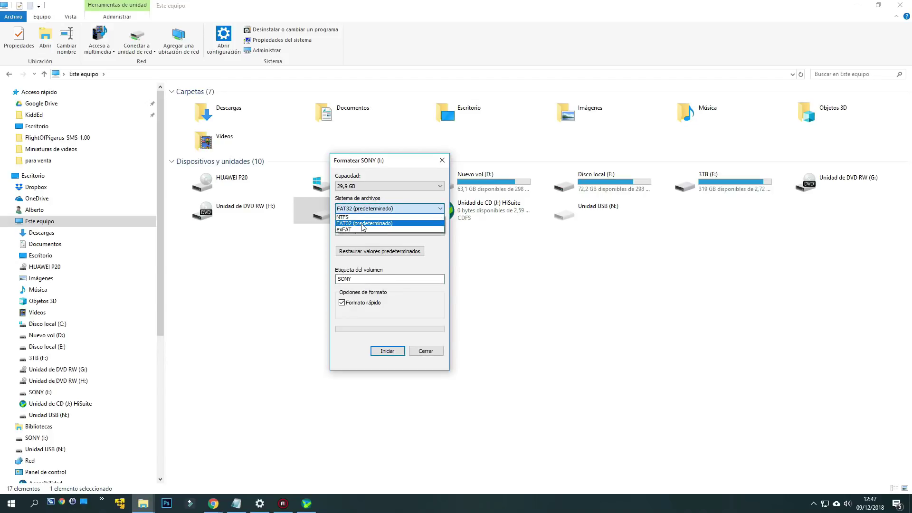
click(362, 223)
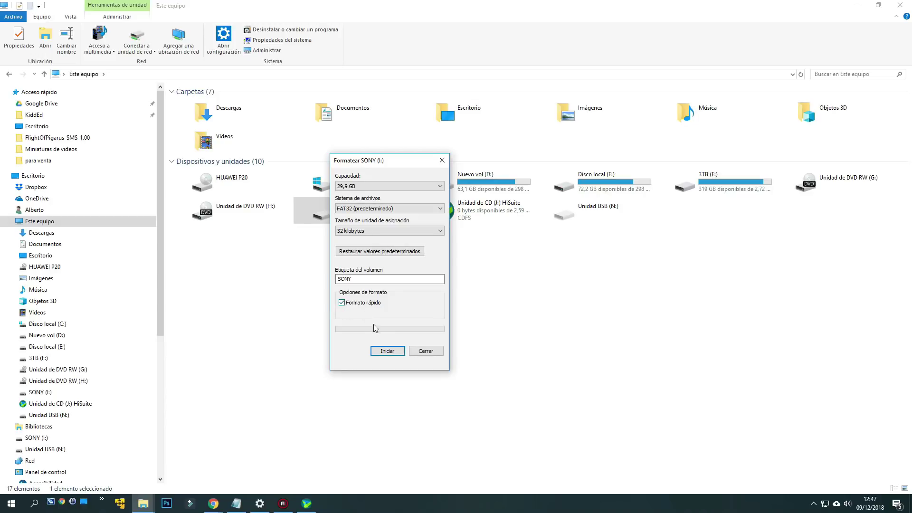
click(387, 352)
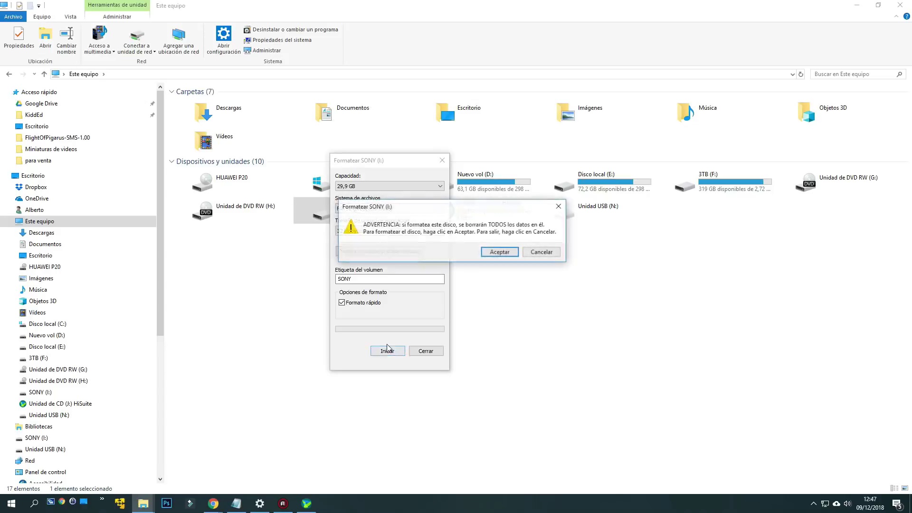
click(501, 253)
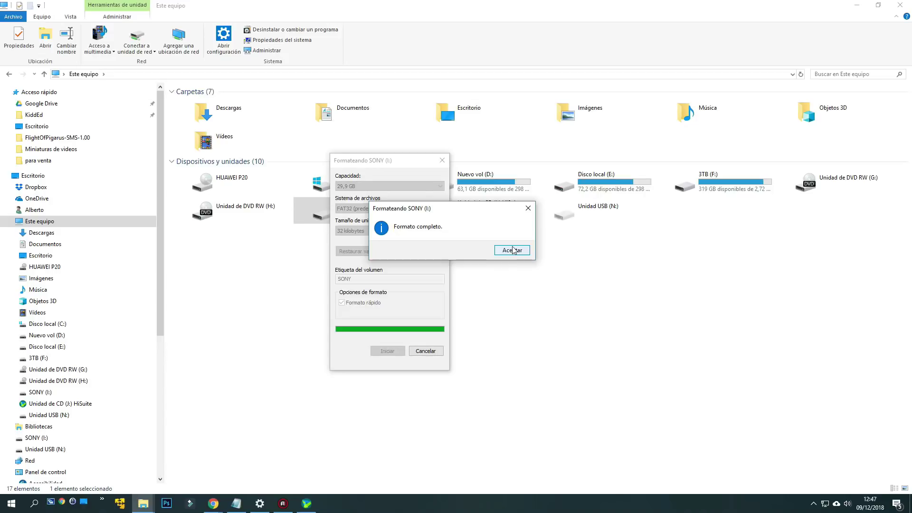
click(512, 250)
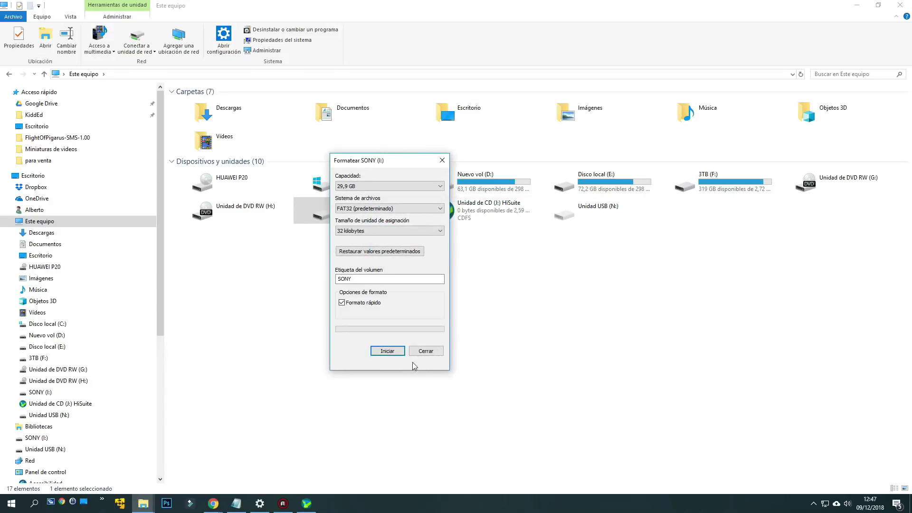
click(424, 352)
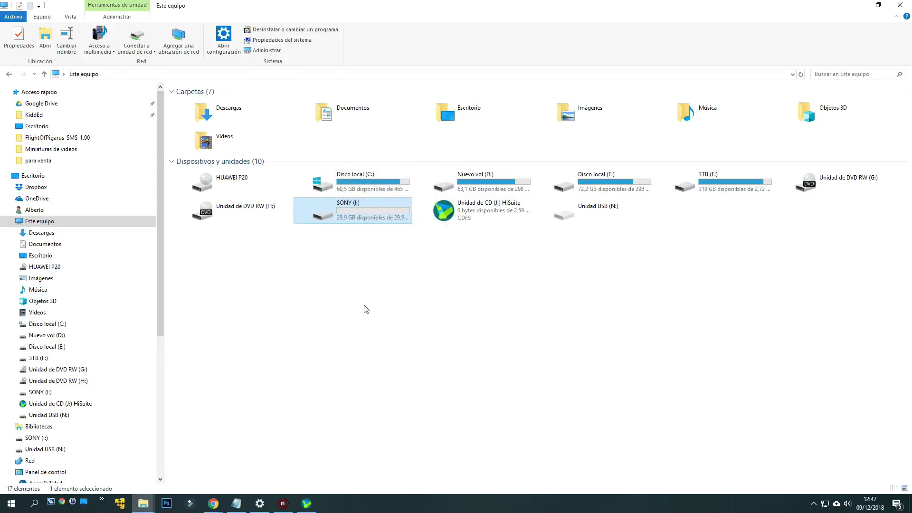
Open the PS CLASSIC HACK folder on drive C:, then switch to Chrome and download gpghax-master_PSCLASSIC.zip from MediaFire into that folder.
double_click(376, 186)
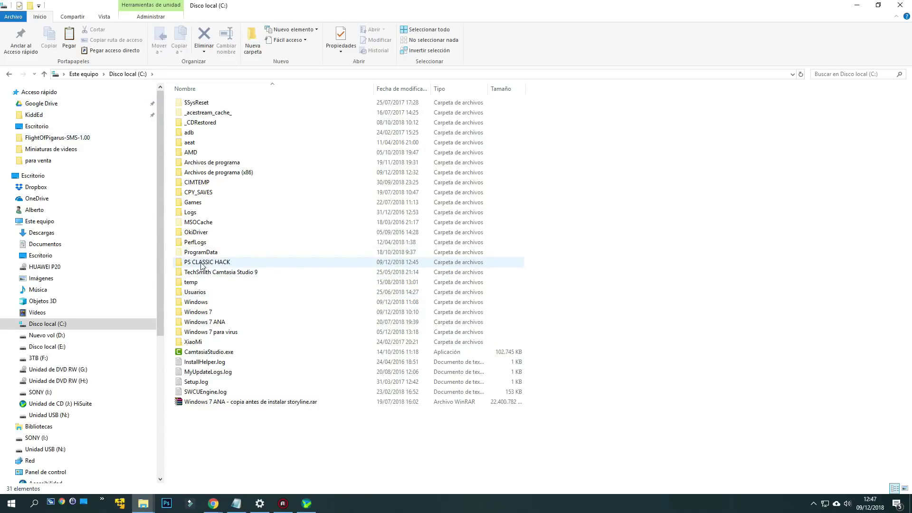
double_click(204, 263)
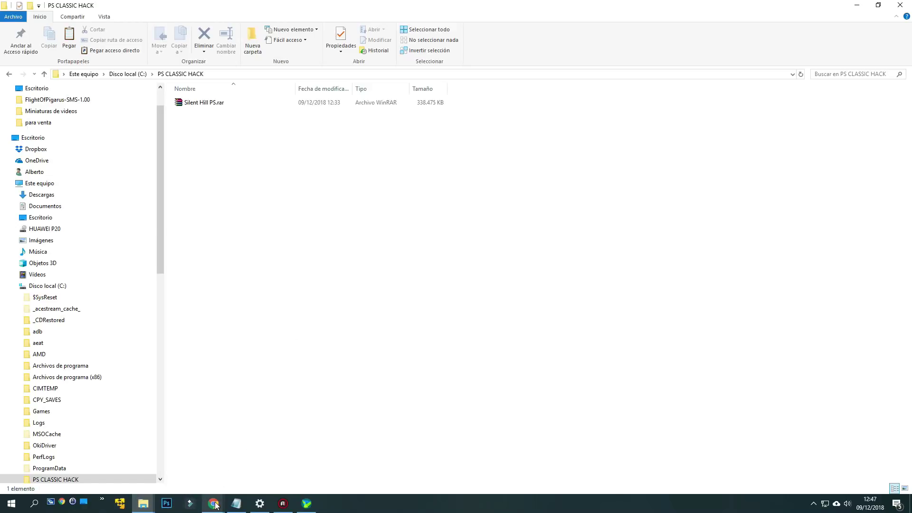
mouse_move(215, 504)
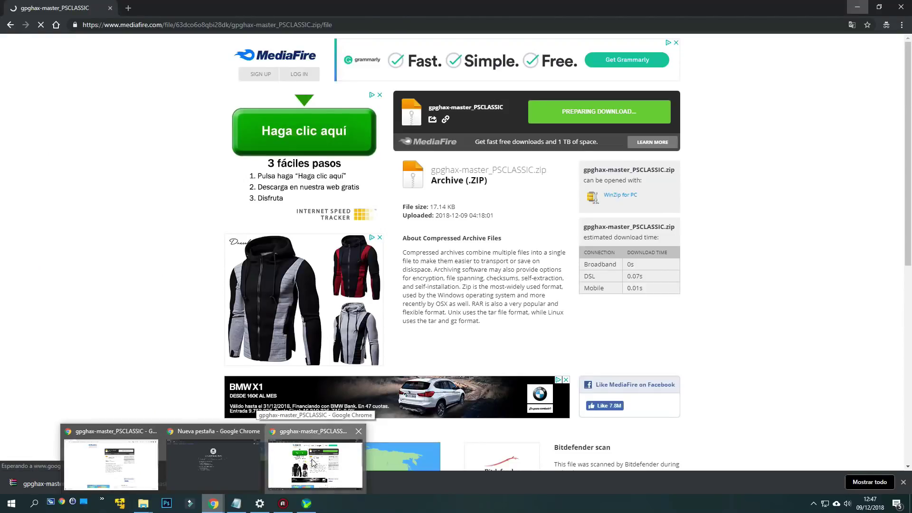
click(313, 463)
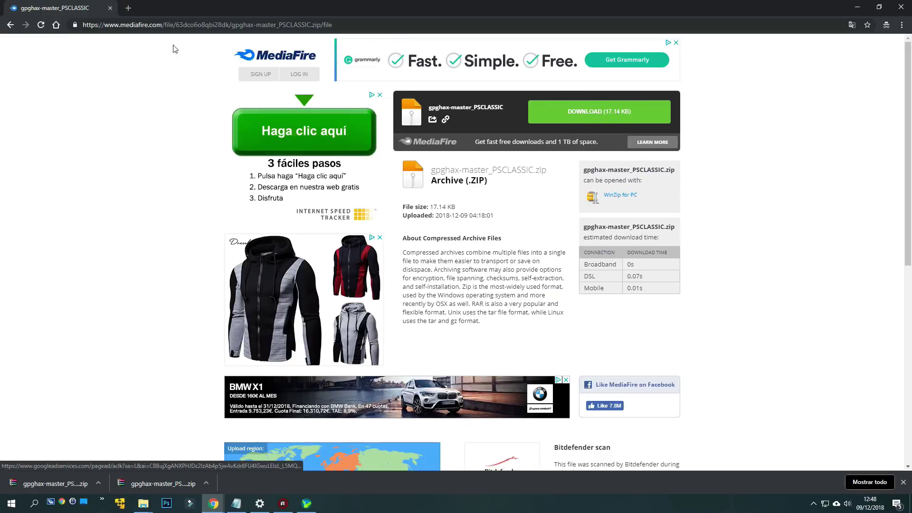
click(173, 27)
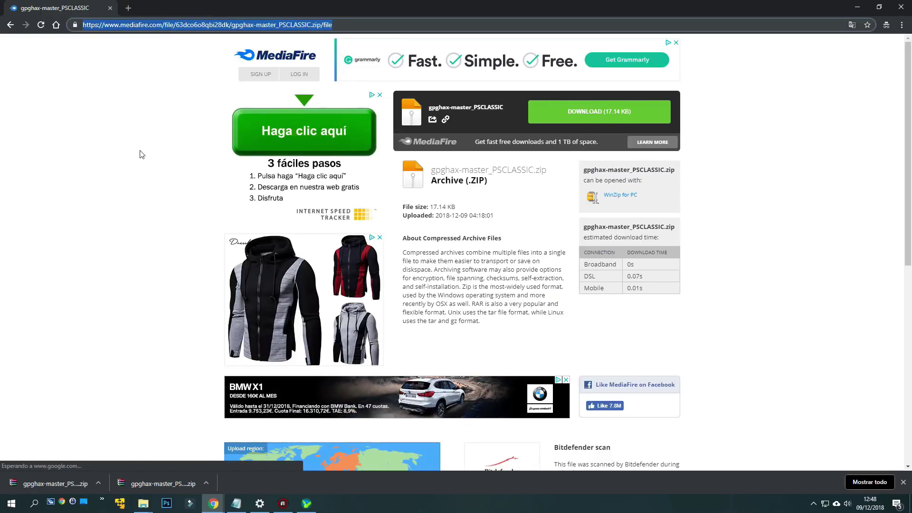
click(603, 116)
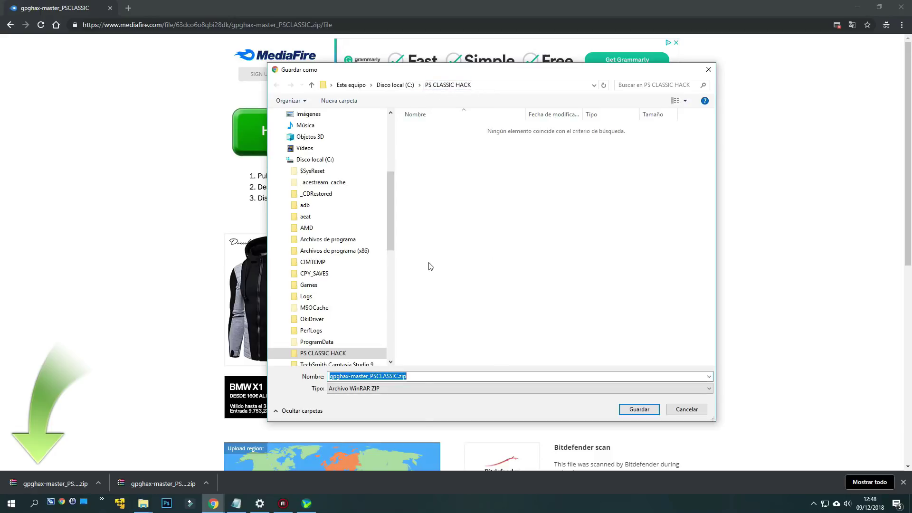
click(639, 409)
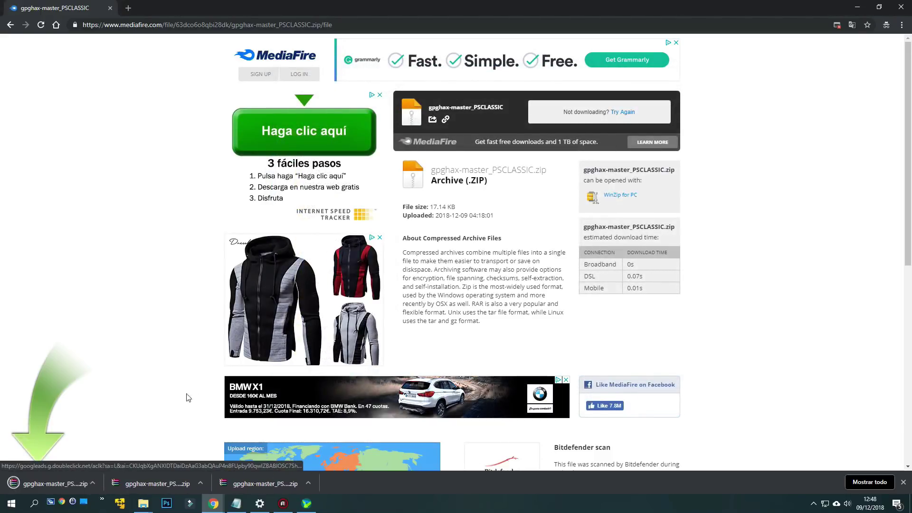
Return to the PS CLASSIC HACK folder in File Explorer and extract gpghax-master_PSCLASSIC.zip in place.
click(857, 8)
click(227, 103)
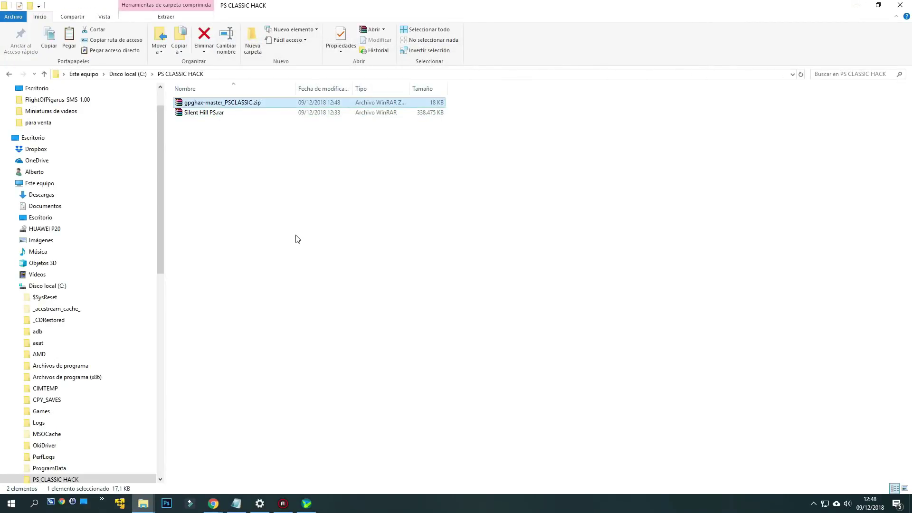
right_click(248, 103)
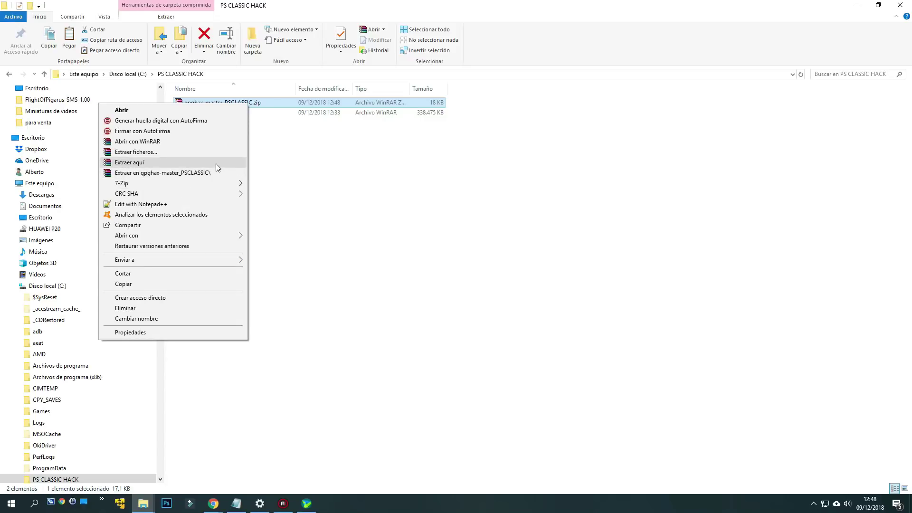
click(214, 162)
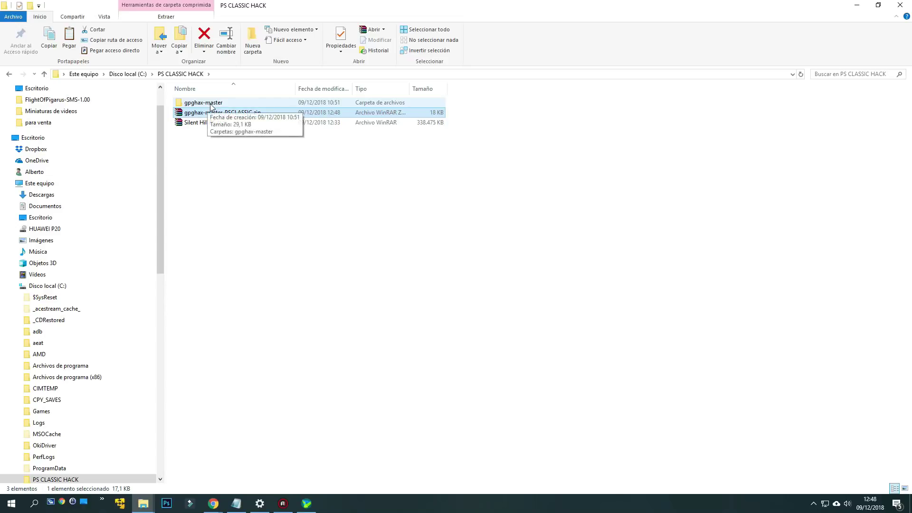
Copy all the folders and the README.md file from the inner gpghax-master folder.
double_click(208, 104)
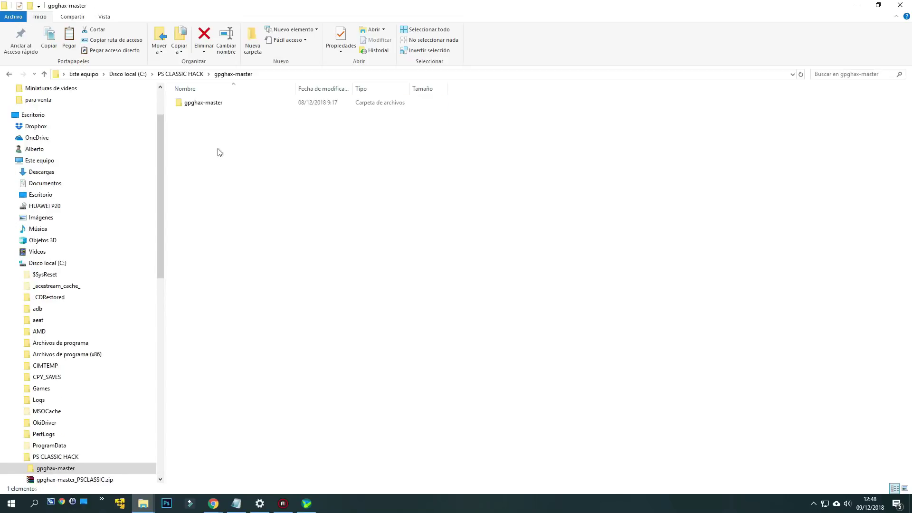
double_click(212, 105)
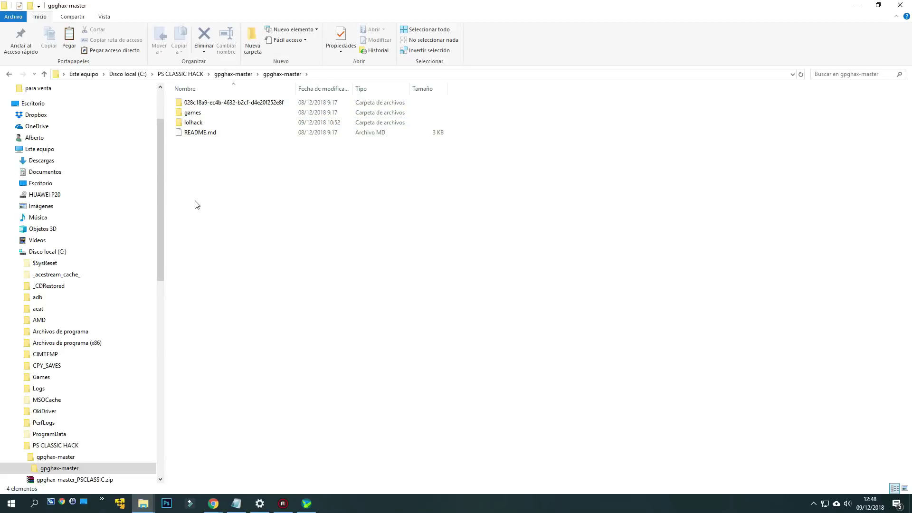
drag(186, 184, 266, 102)
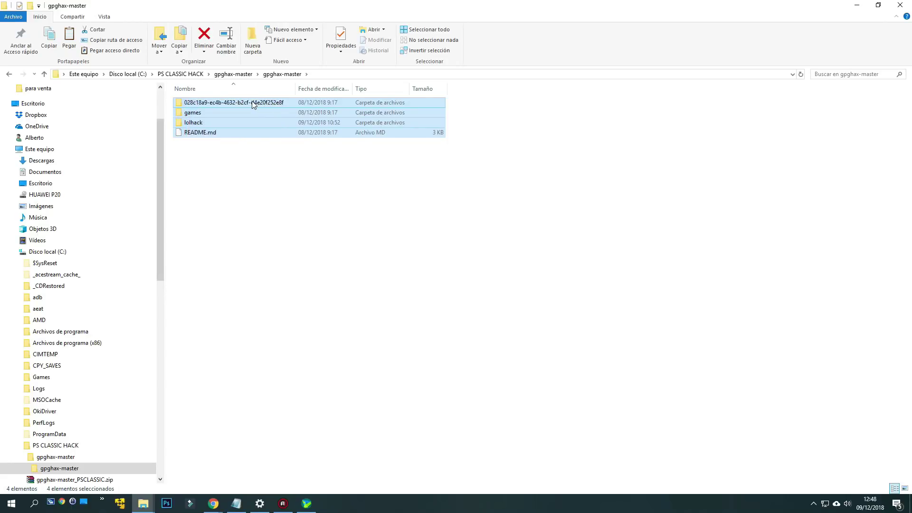
right_click(253, 104)
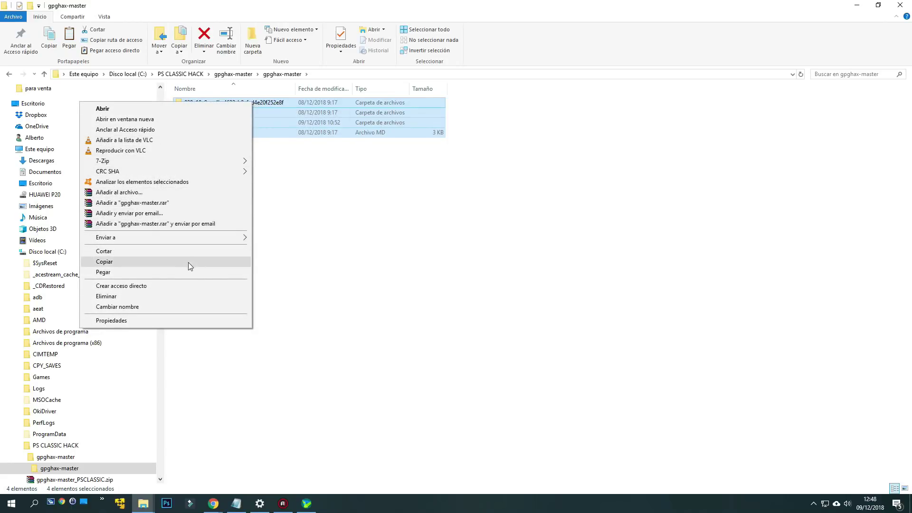
drag(261, 11, 405, 43)
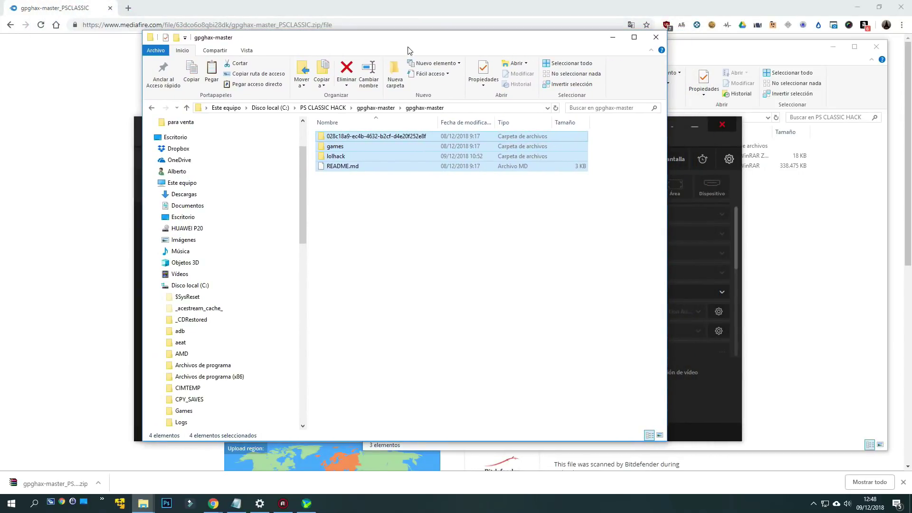
double_click(369, 39)
right_click(191, 113)
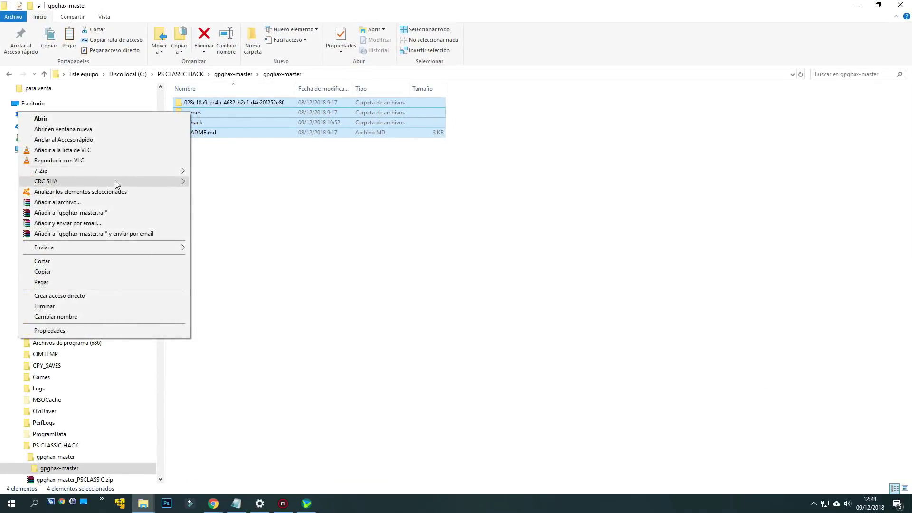
click(101, 275)
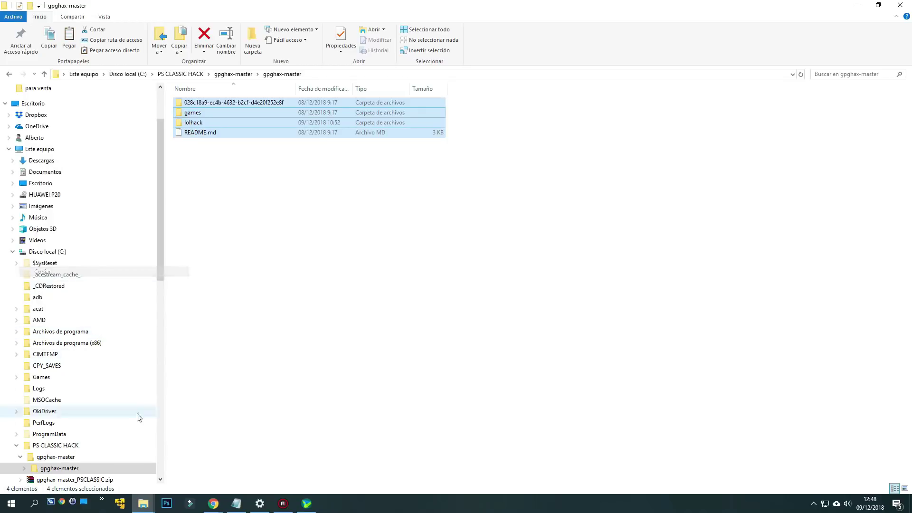
Open the SONY (I:) drive in a new File Explorer window alongside the gpghax-master folder.
mouse_move(143, 503)
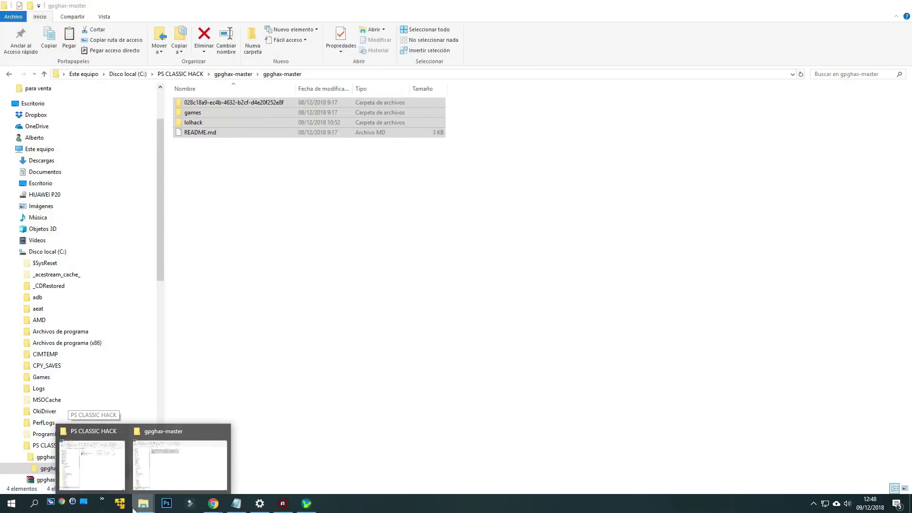
click(95, 467)
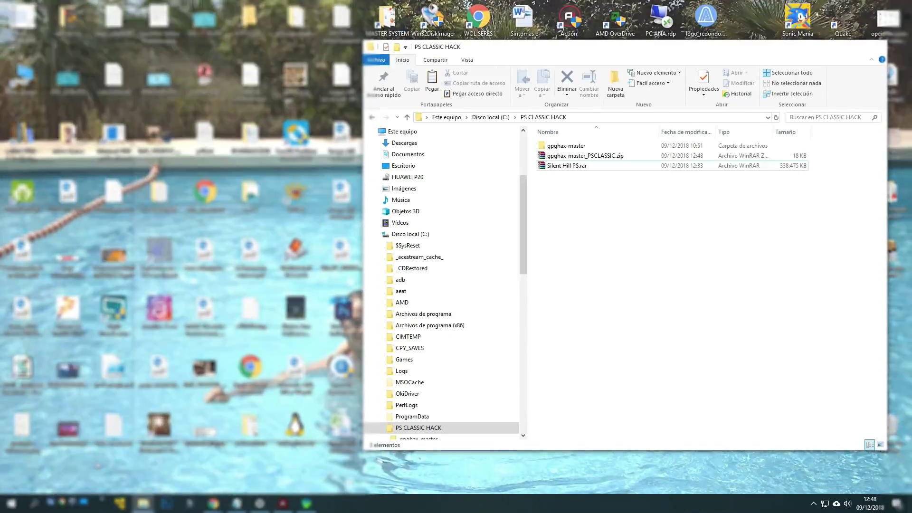
click(207, 247)
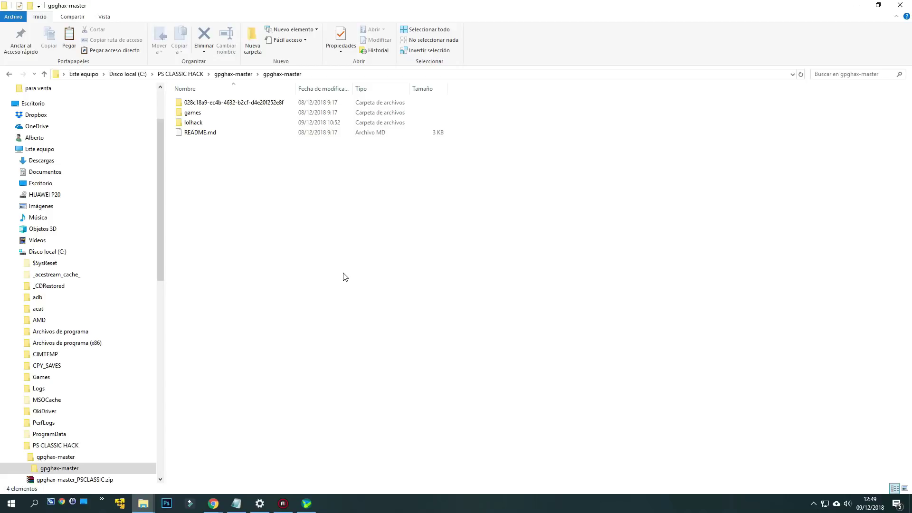
key(super+e)
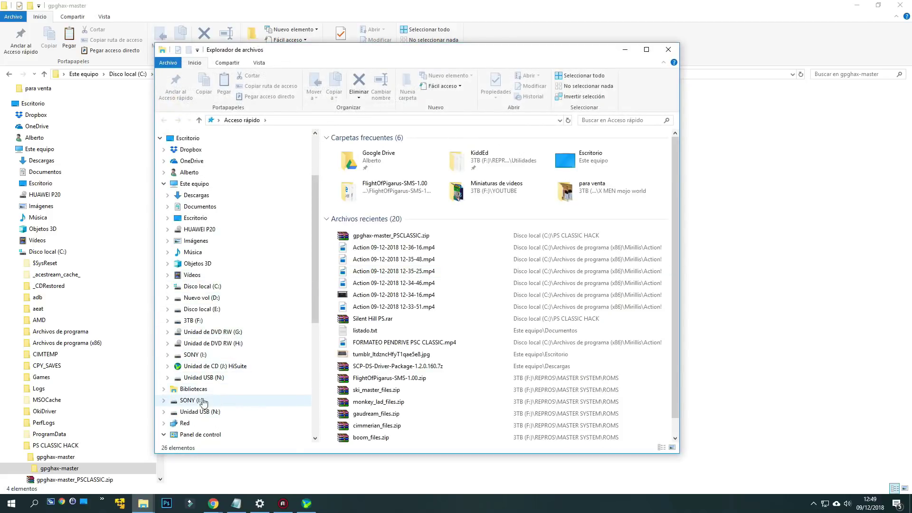
click(203, 399)
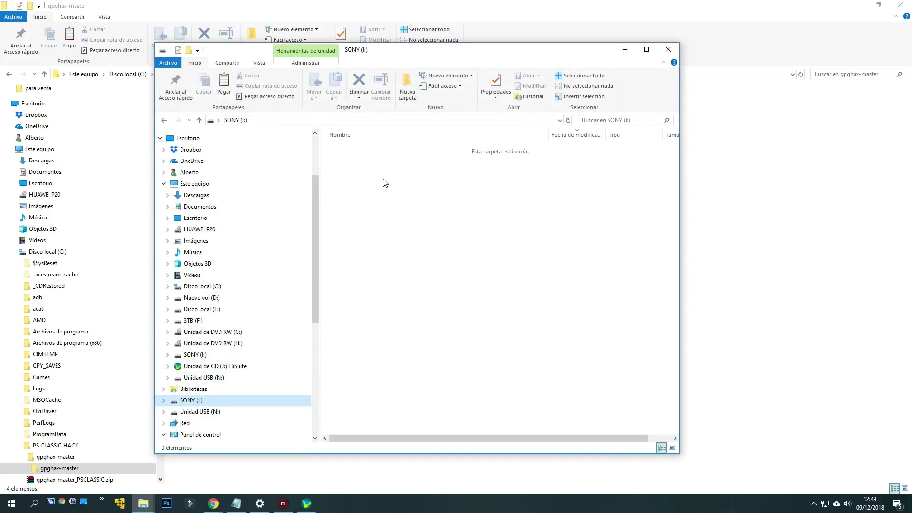
Paste the copied gpghax-master folders and README.md into the root of the SONY (I:) drive.
right_click(359, 209)
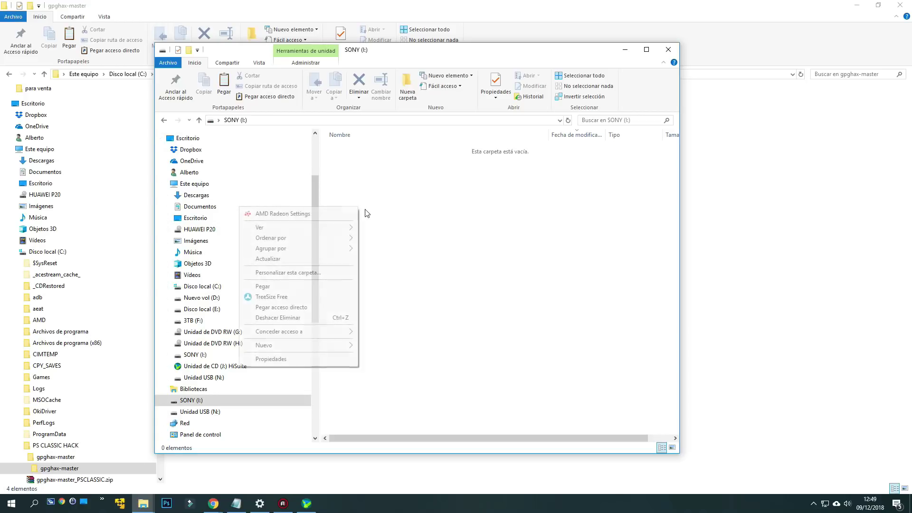
click(301, 286)
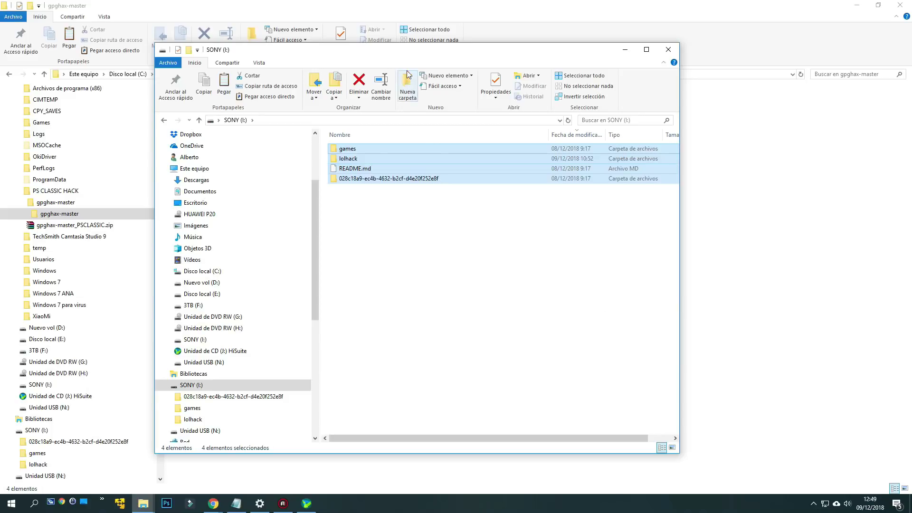
click(356, 280)
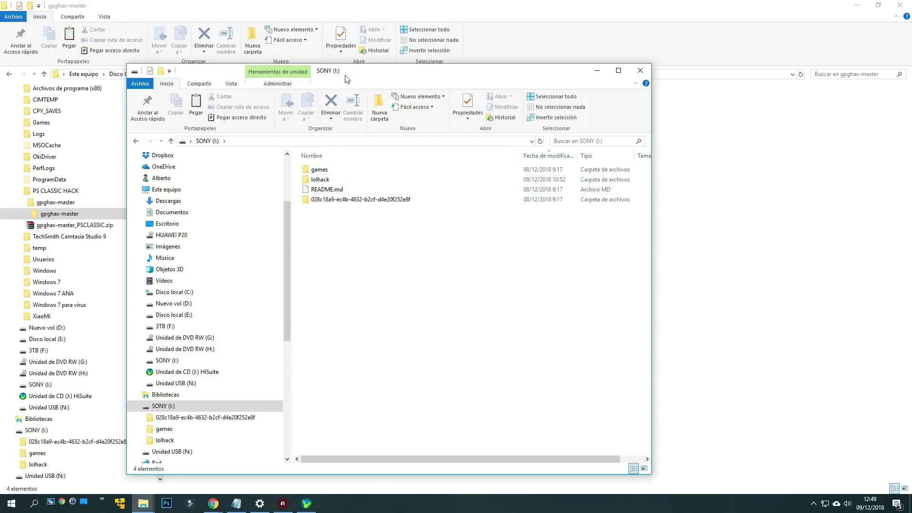
Return to the PS CLASSIC HACK folder on drive C: and extract Silent Hill PS.rar in place.
drag(349, 80, 581, 81)
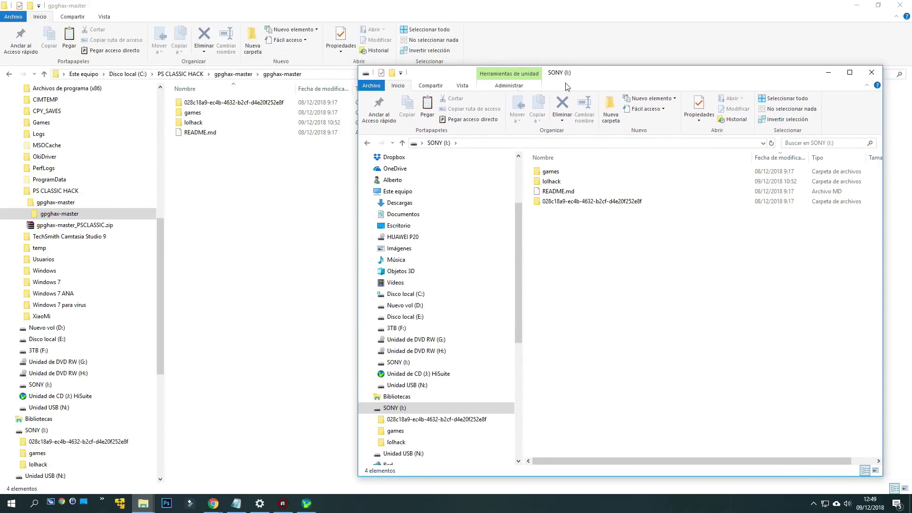
click(181, 73)
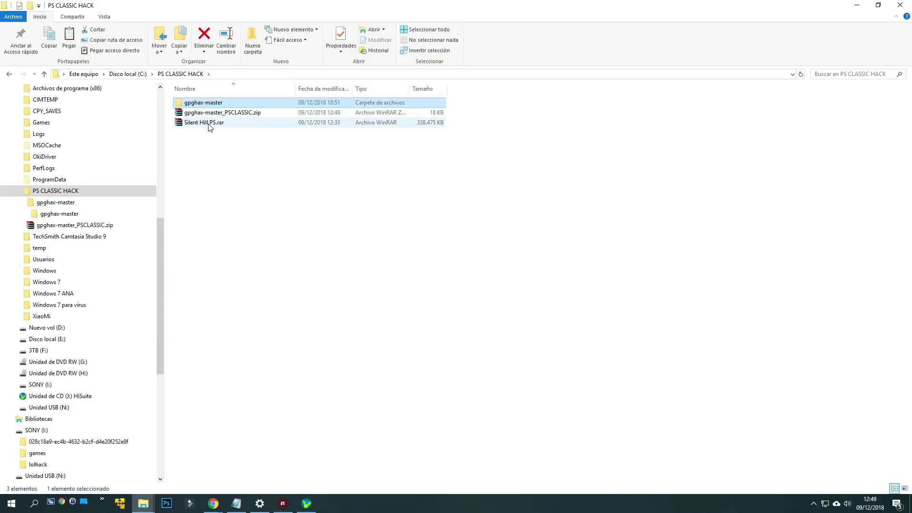
click(207, 125)
right_click(218, 125)
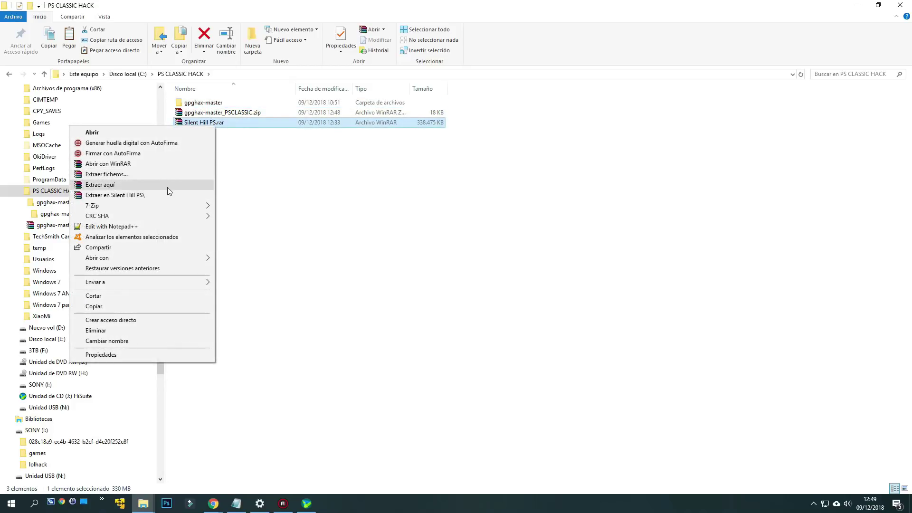
click(168, 184)
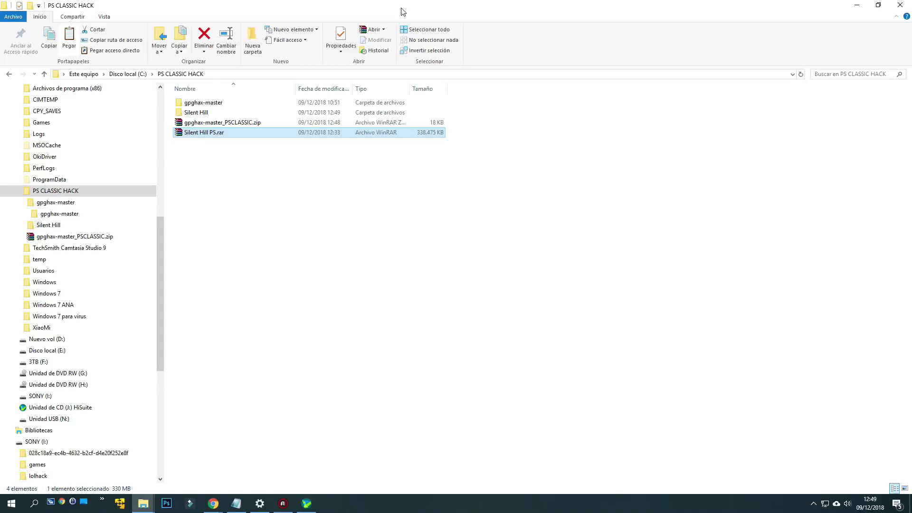
Arrange the PS CLASSIC HACK and SONY (I:) windows side by side, and open the SLUS00707 folder inside Silent Hill.
drag(403, 12, 2, 28)
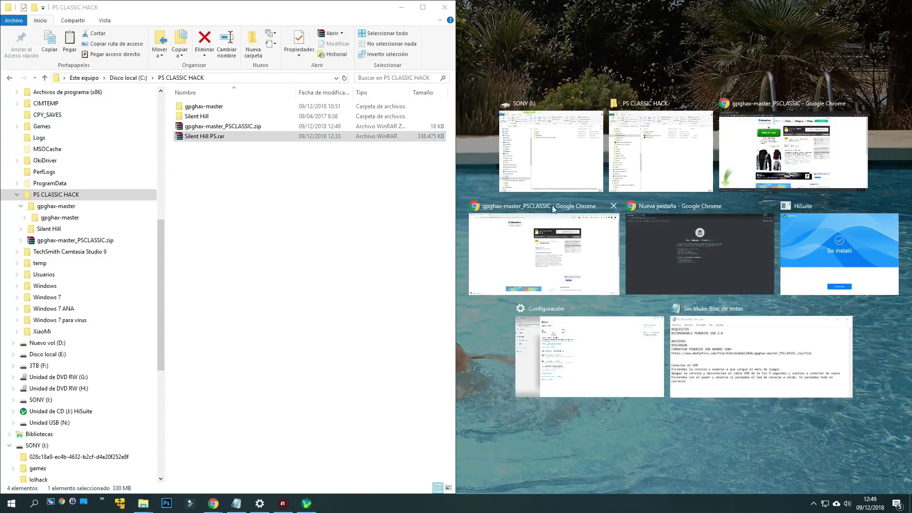
click(572, 142)
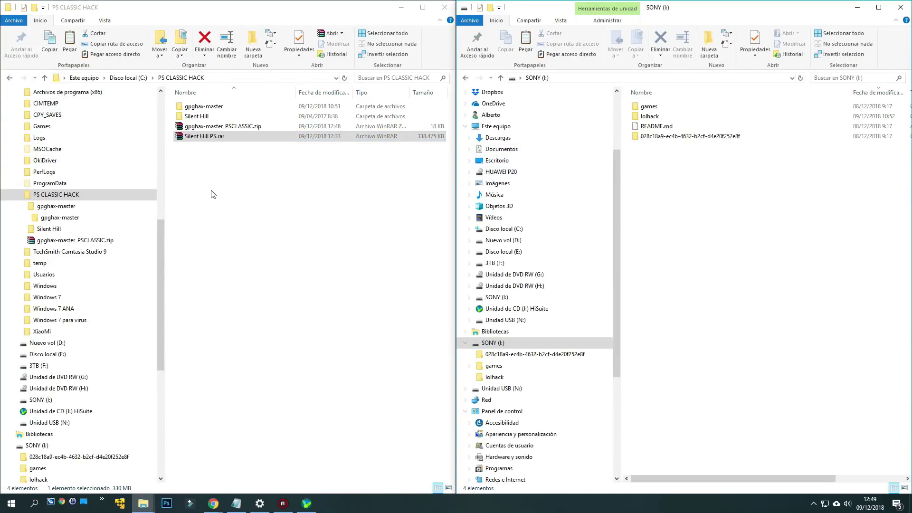
click(205, 116)
double_click(204, 116)
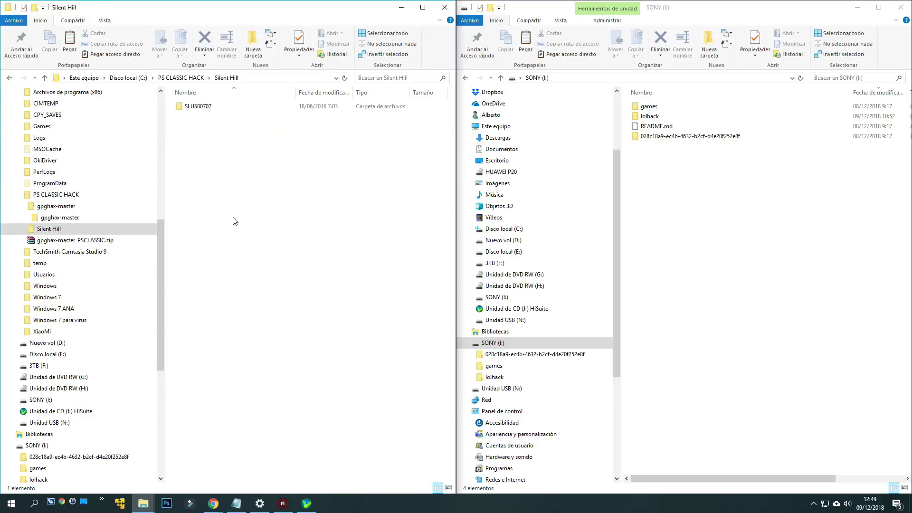
double_click(198, 108)
Rename the EBOOT.PBP file in the SLUS00707 folder as Silent Hill.PBP.
click(196, 108)
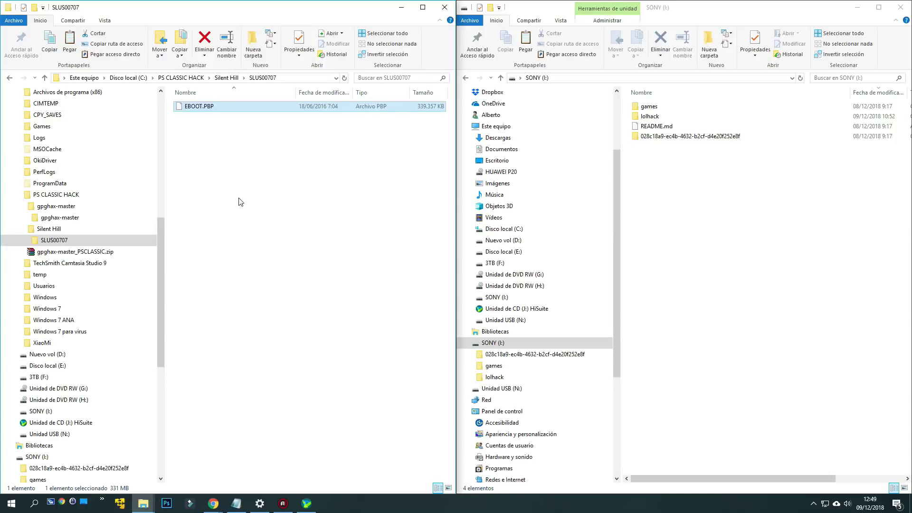
key(F2)
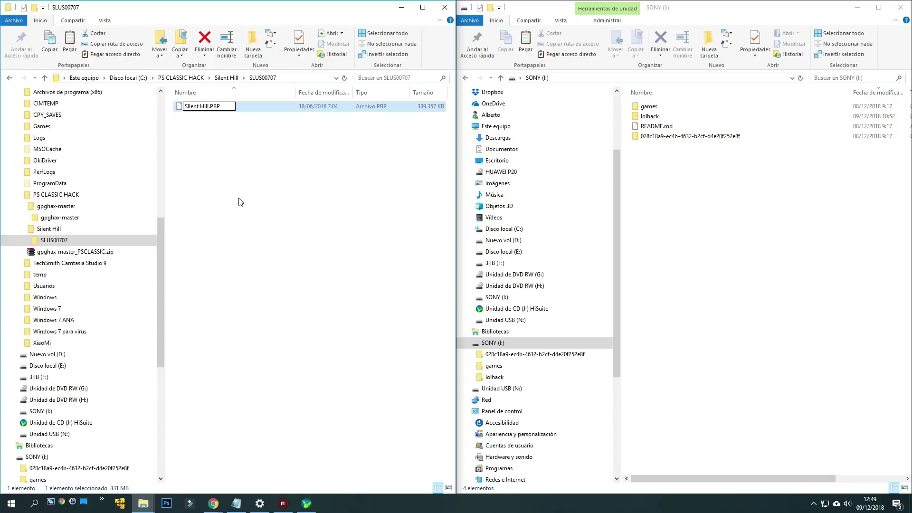
key(Return)
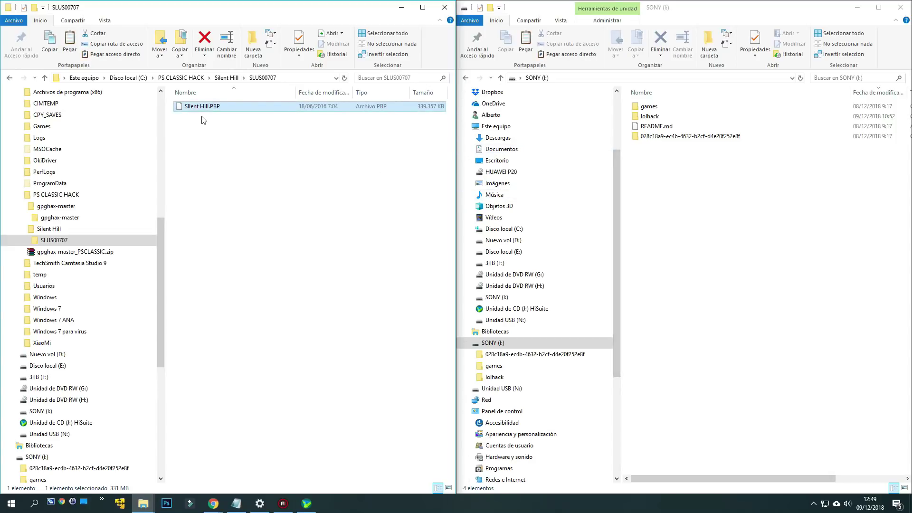
Copy Silent Hill.PBP into the games\21 folder on the SONY (I:) drive.
double_click(649, 107)
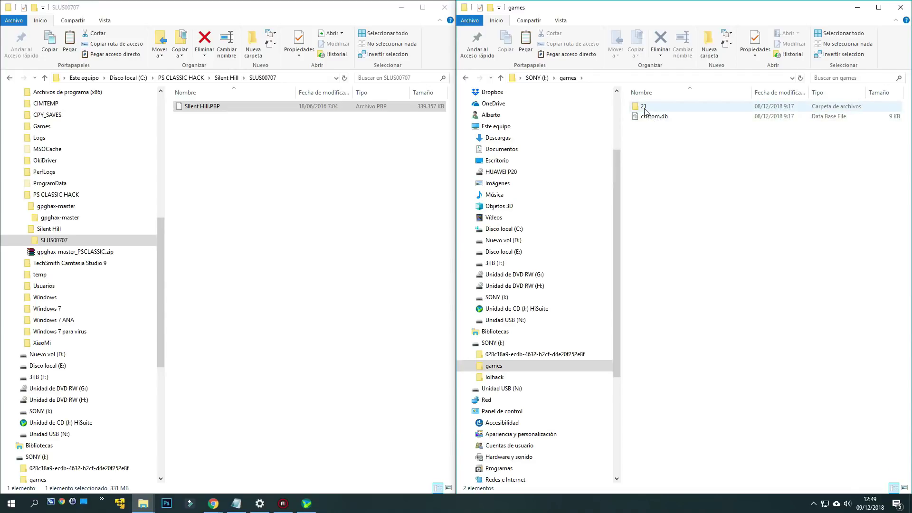
double_click(644, 107)
click(213, 107)
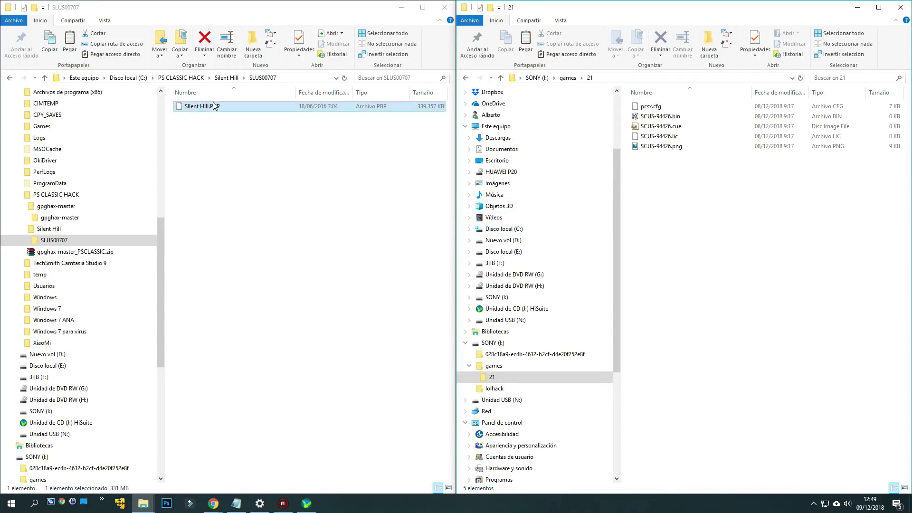
drag(207, 109, 689, 215)
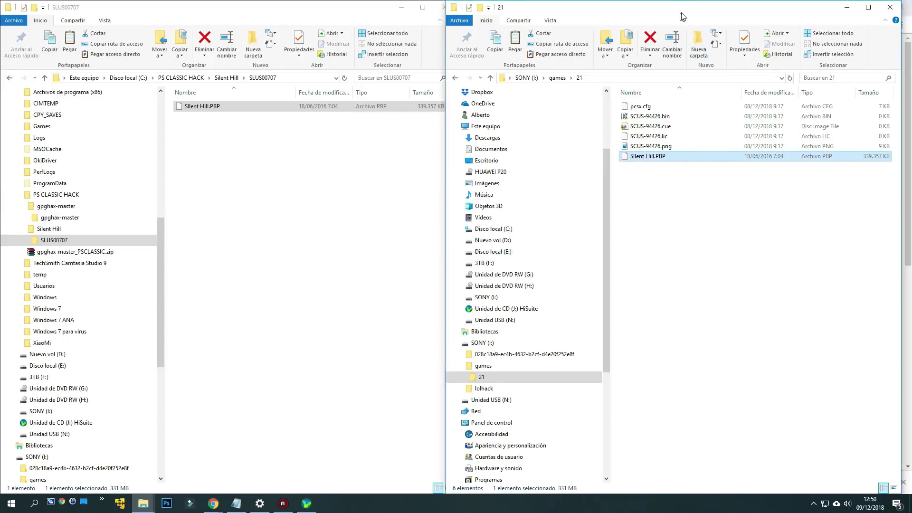
drag(739, 14, 480, 54)
double_click(481, 55)
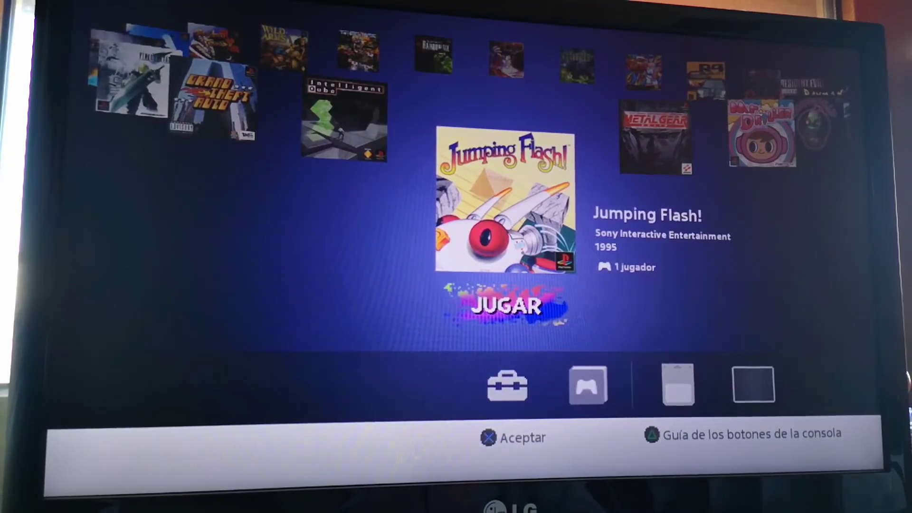
key(Left)
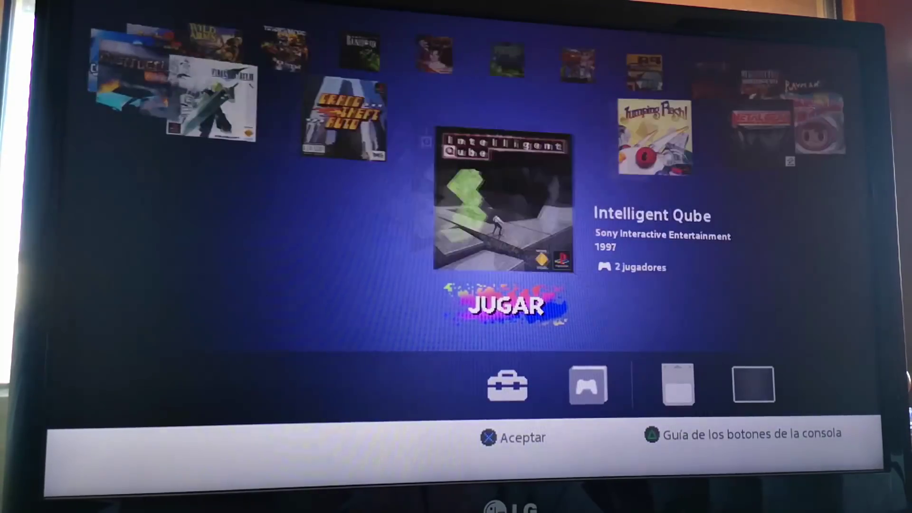
key(Right)
key(Right)
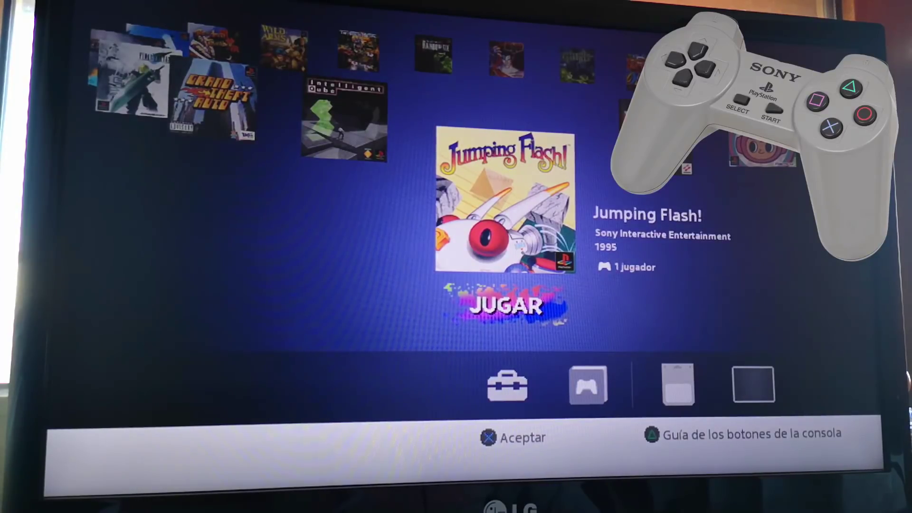
key(Return)
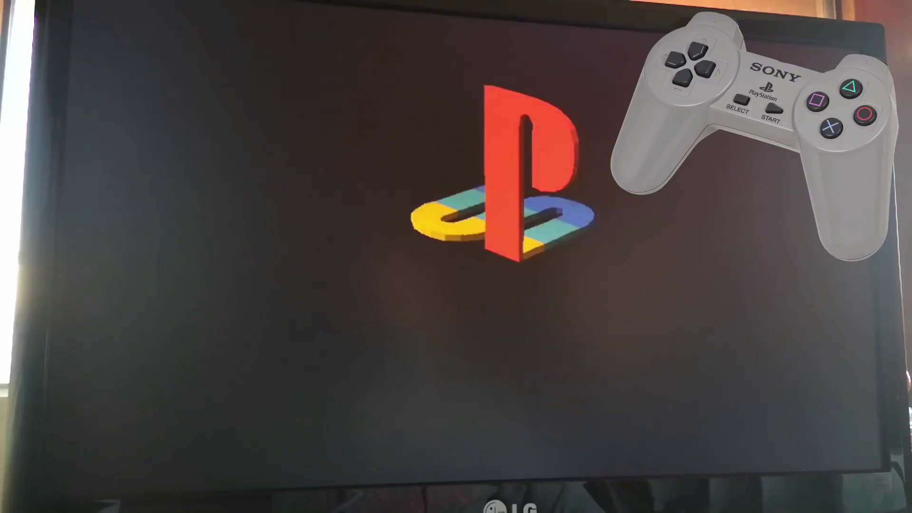
key(Escape)
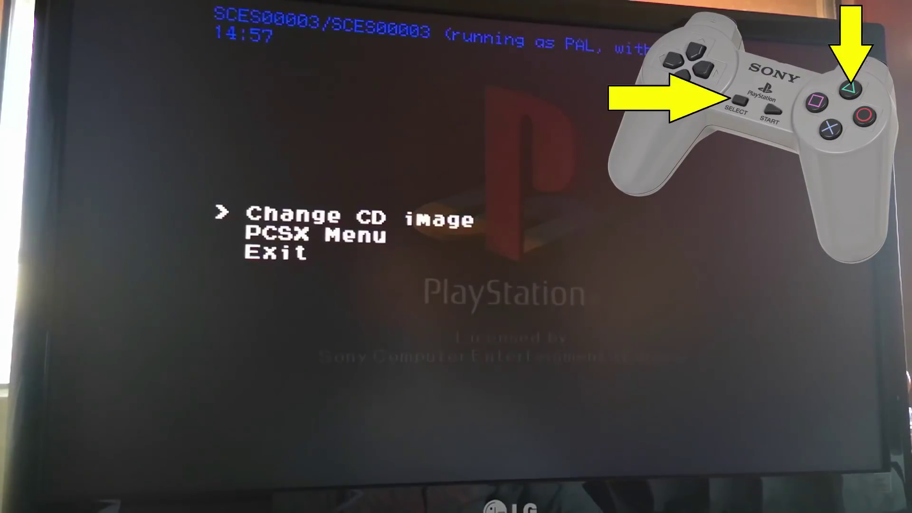